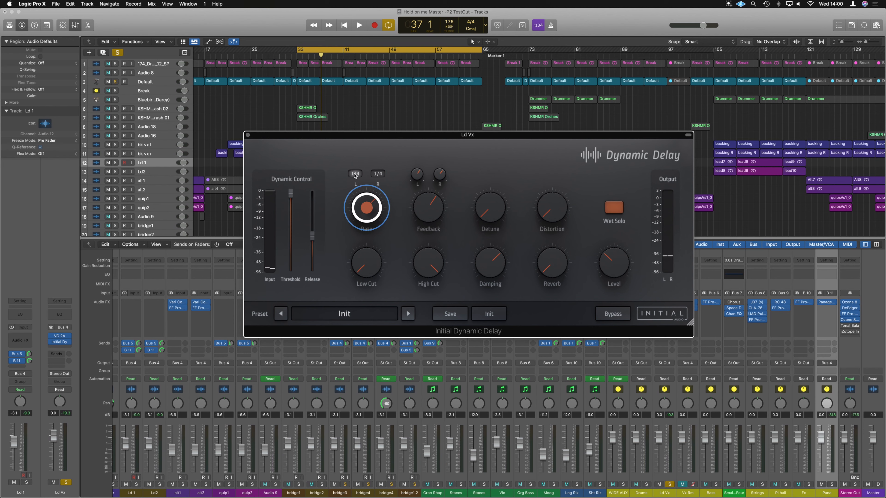
Set the delay Rate to 1/4T with the right channel's delay time at 2/1, and audition it in playback.
drag(363, 216, 373, 232)
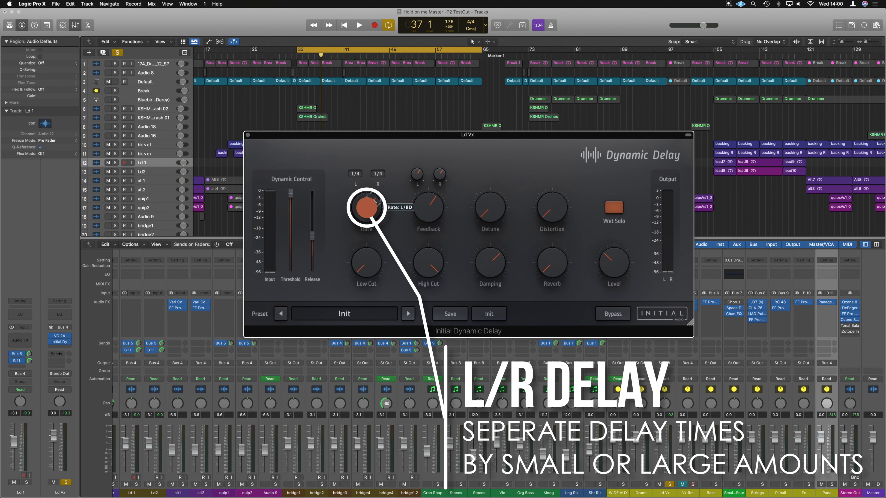
click(378, 174)
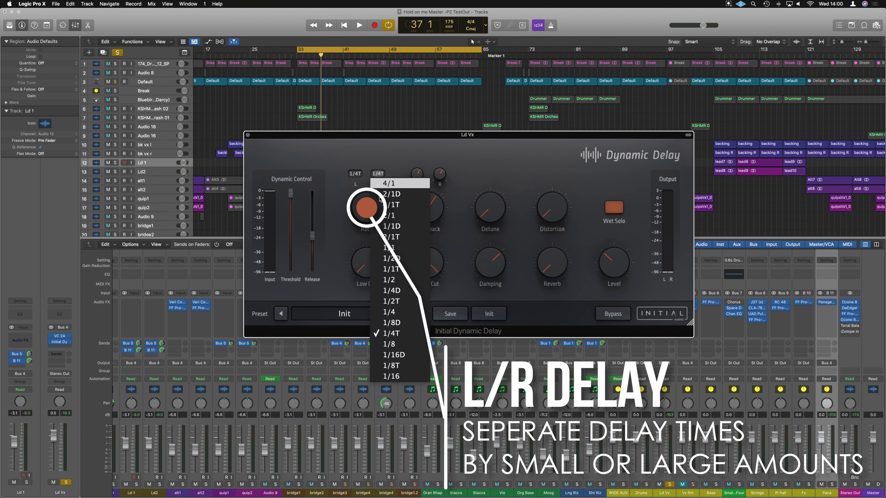
click(402, 218)
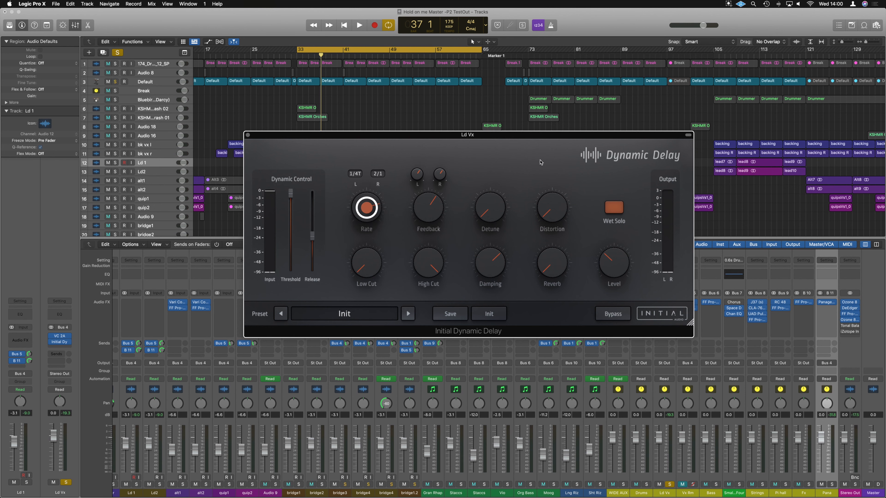
key(space)
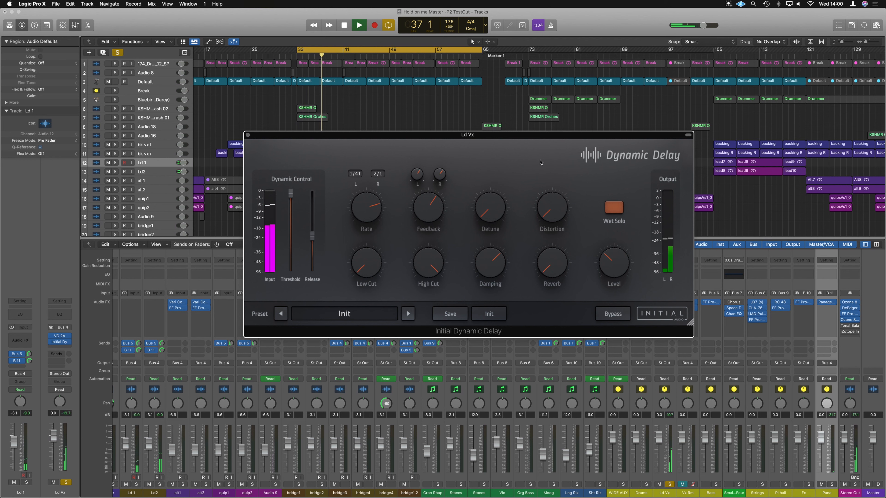
key(space)
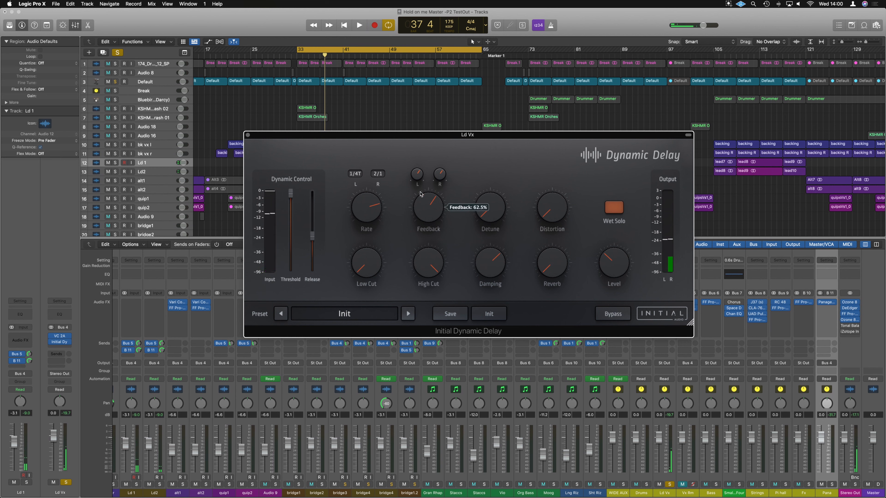
Return the Rate to 1/4 for both the left and right delay times.
click(379, 174)
click(364, 208)
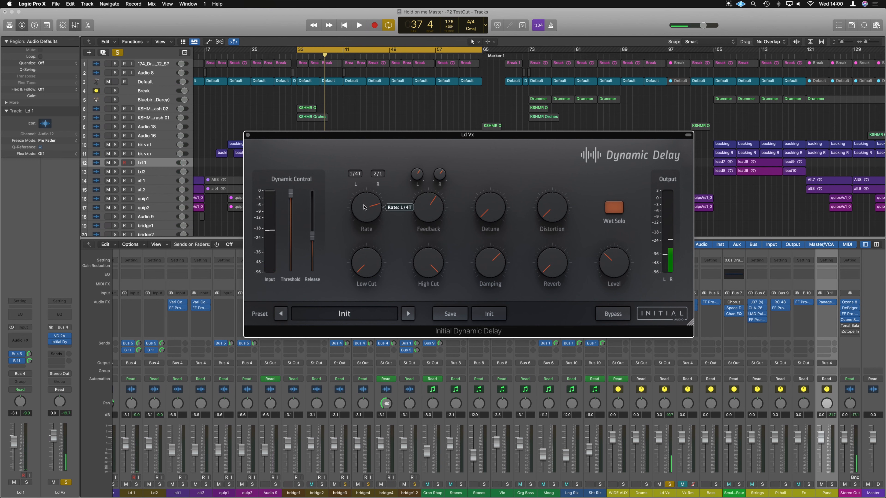
drag(365, 205, 365, 217)
mouse_move(368, 210)
mouse_down()
mouse_move(368, 227)
mouse_move(370, 205)
mouse_up()
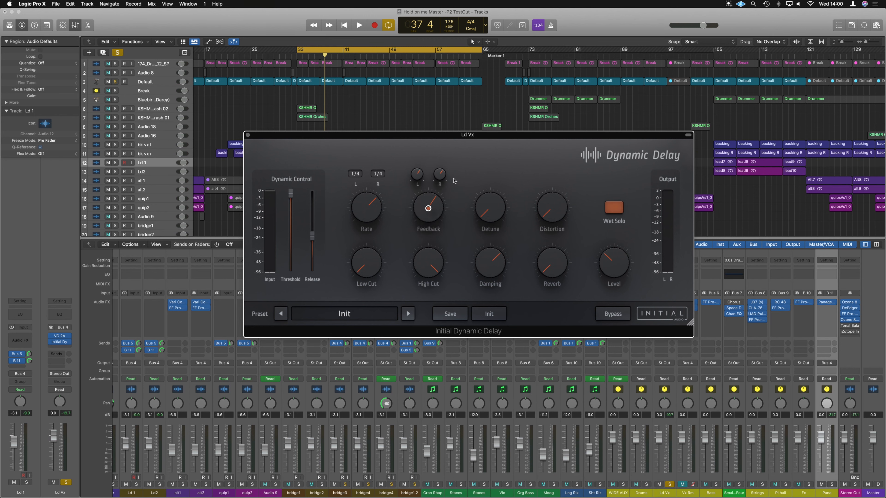
Audition the Detune effect during playback by raising its amount, and bring Detune back to its minimum.
mouse_move(489, 214)
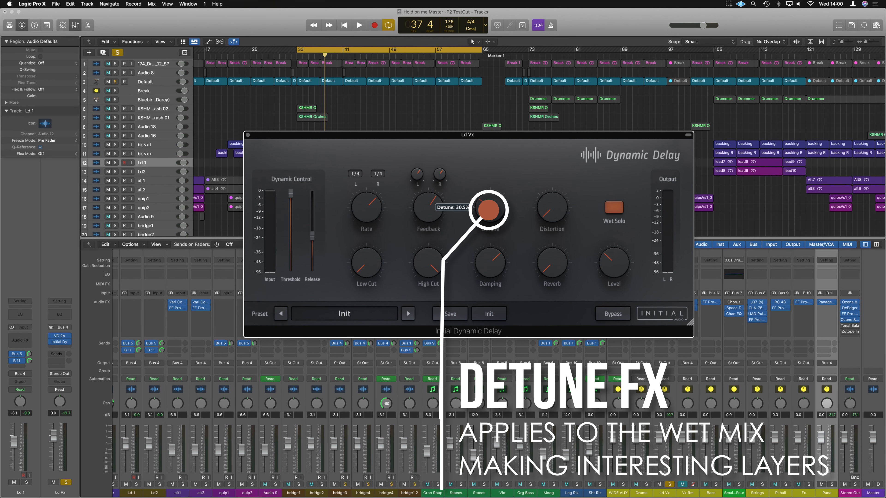
drag(490, 208, 489, 267)
key(space)
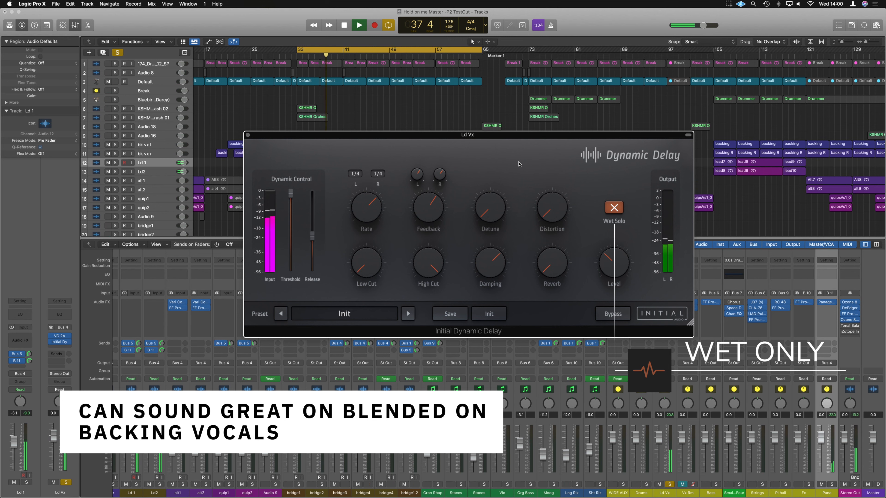
mouse_move(495, 211)
drag(495, 211, 494, 164)
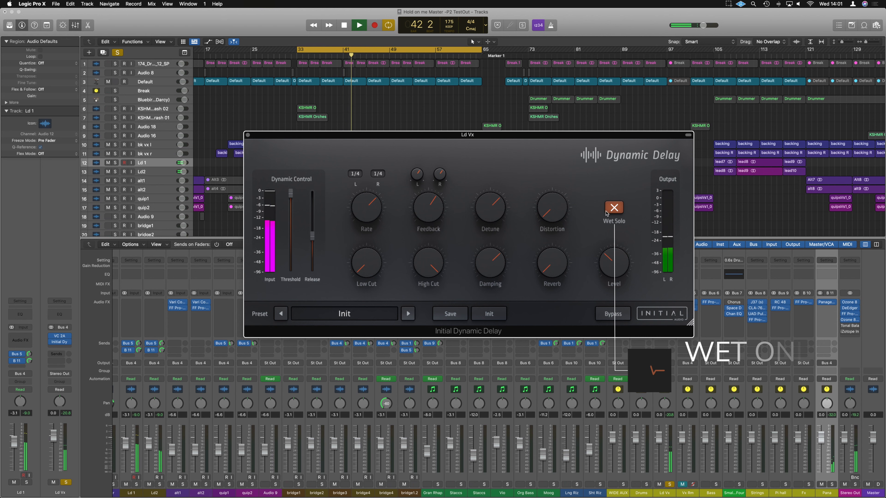
mouse_move(495, 205)
drag(495, 204, 491, 252)
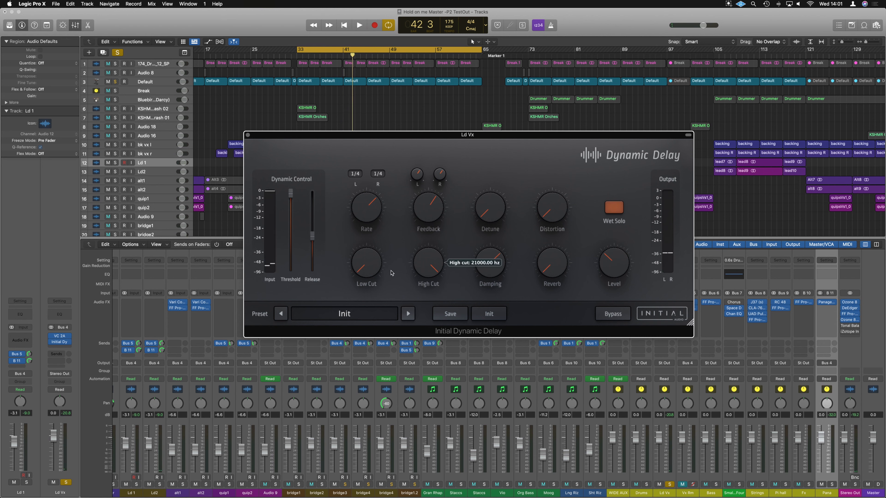
Audition the Reverb effect on the delay during playback and return Reverb to 0%.
mouse_move(496, 271)
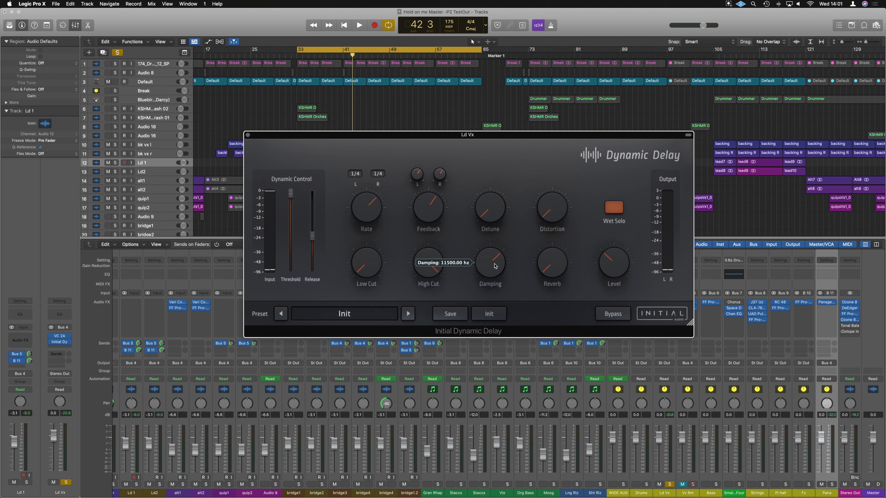
mouse_move(556, 269)
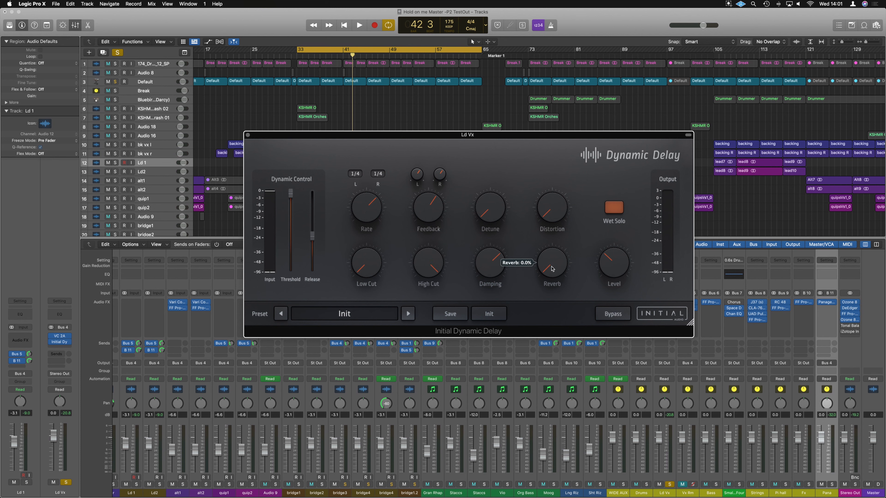
key(space)
drag(552, 269, 552, 346)
key(space)
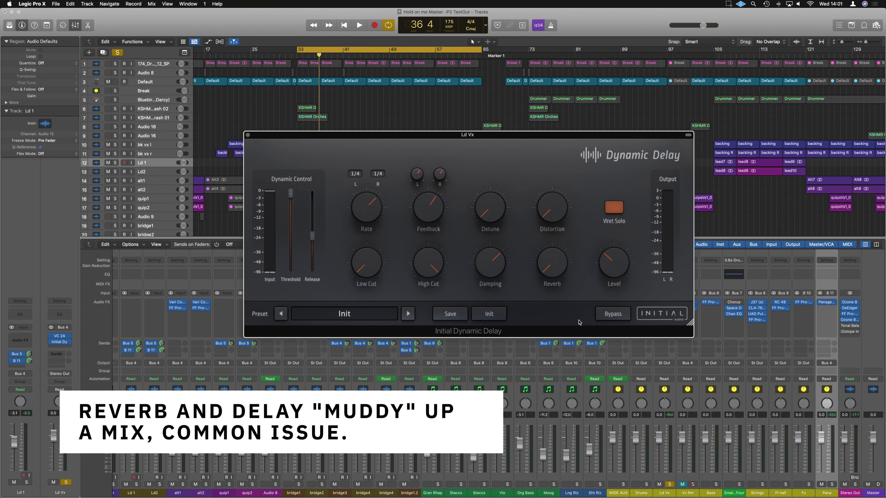
Raise the delay's Level and play the full mix with the Ld Vx channel unsoloed and Wet Solo off.
mouse_move(618, 274)
drag(616, 256, 617, 250)
click(670, 485)
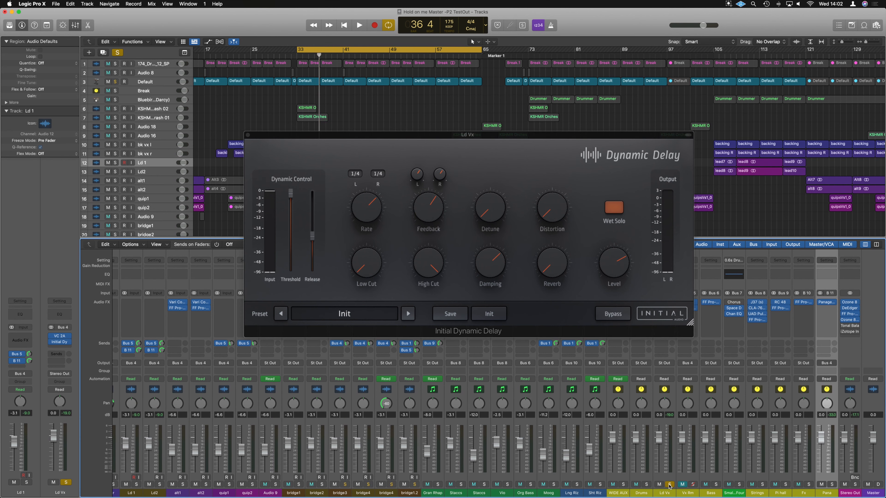
key(space)
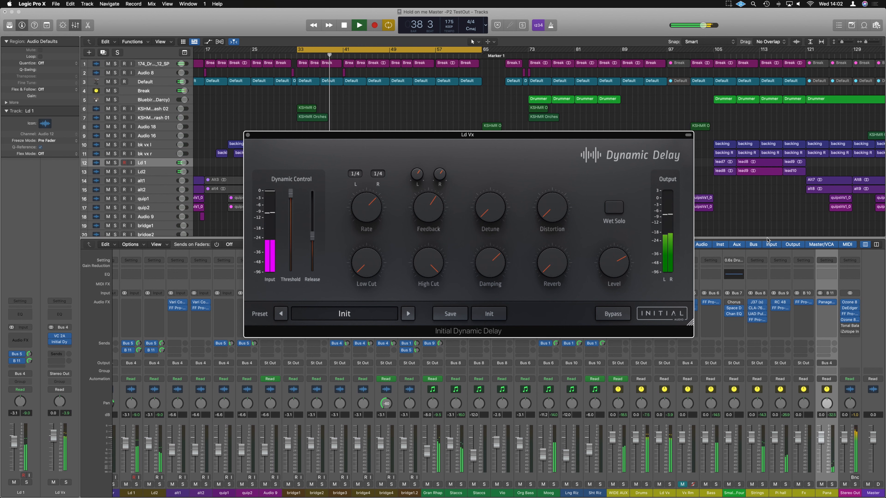
key(space)
Enable Wet Solo and adjust the Dynamic Control Threshold during playback, settling at about -25.7 dB.
click(615, 209)
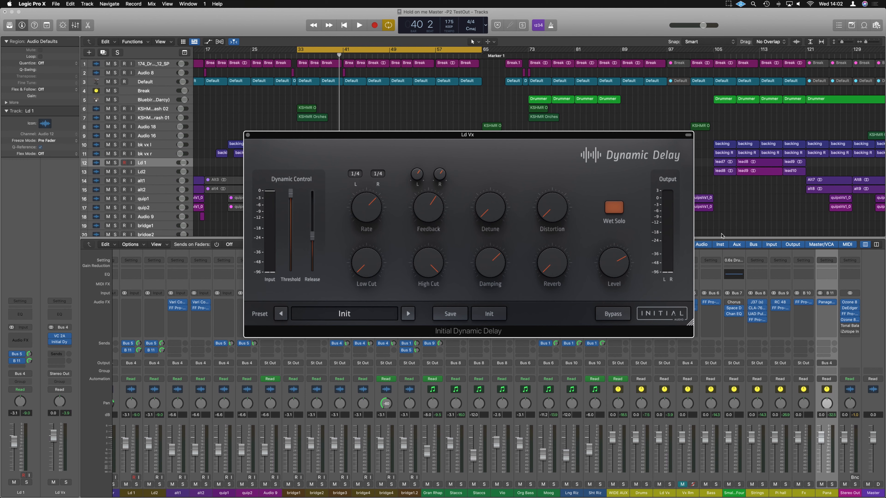
scroll(721, 236, down, 2)
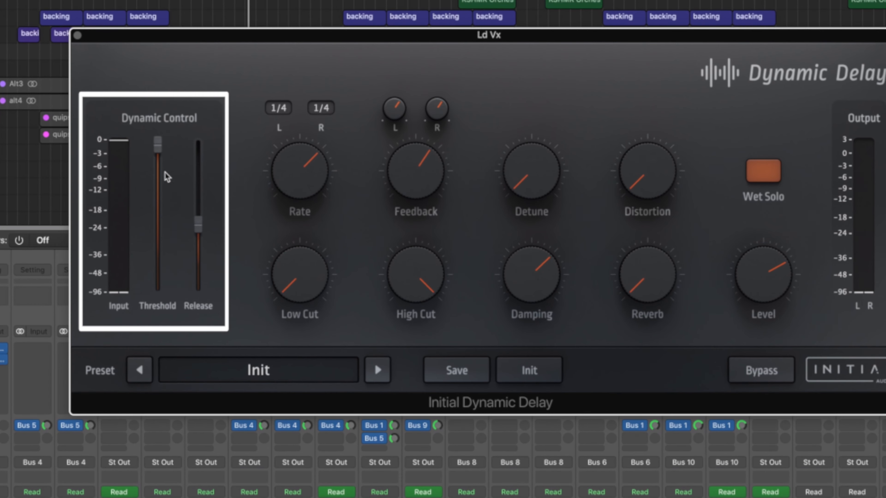
drag(158, 144, 157, 248)
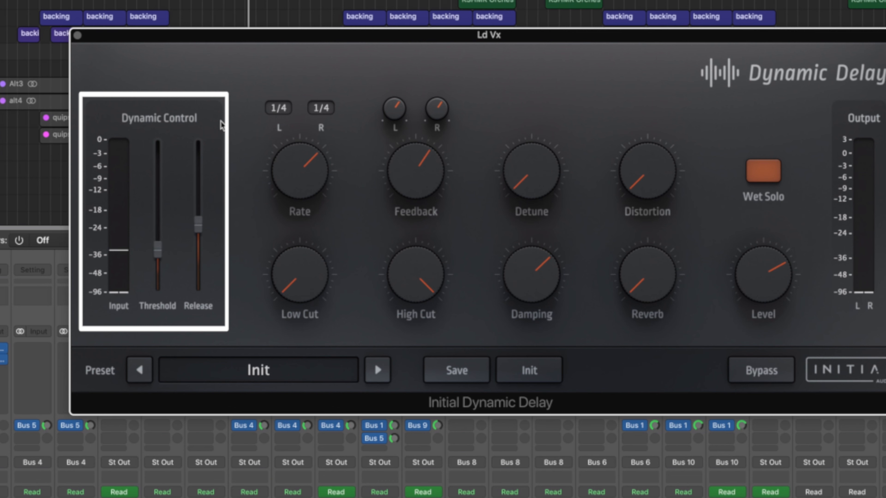
key(space)
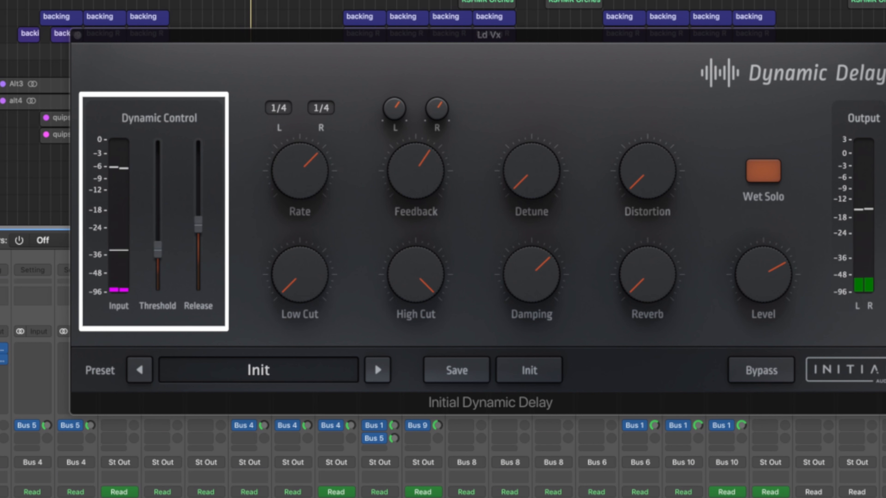
drag(158, 266, 156, 198)
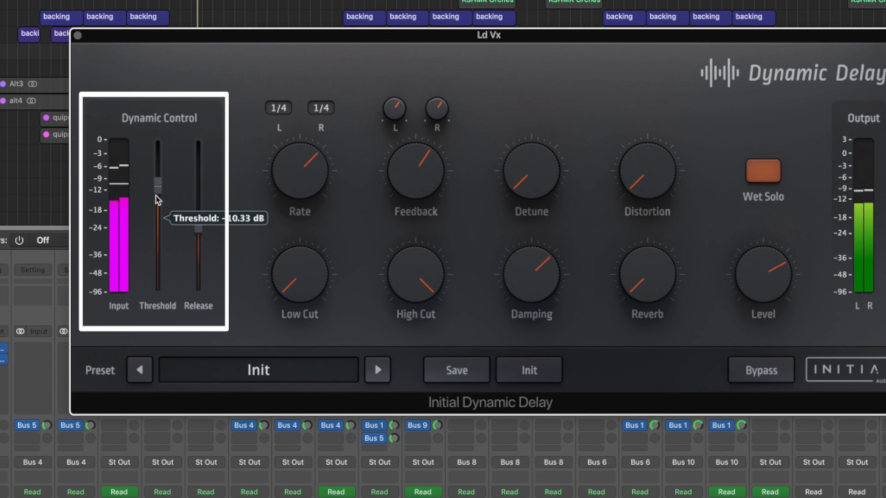
drag(157, 191, 152, 232)
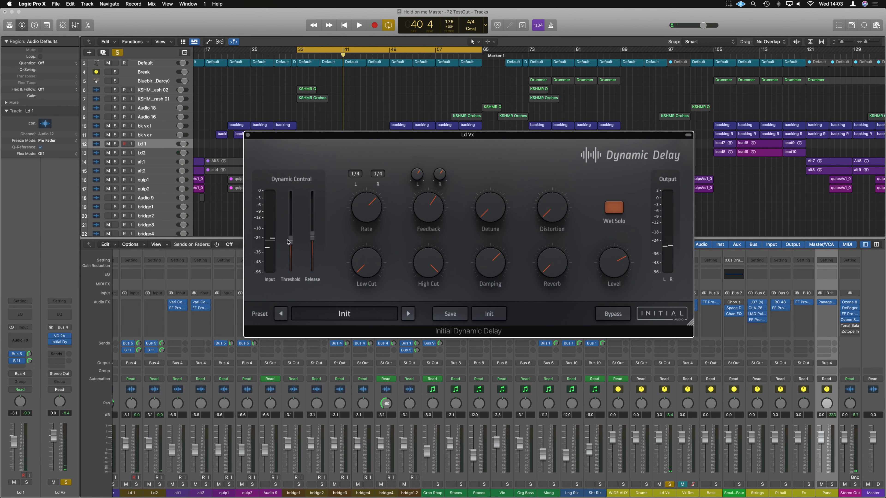
Try a low Release setting during playback, and raise the Release into the upper part of its range.
drag(312, 235, 312, 261)
key(space)
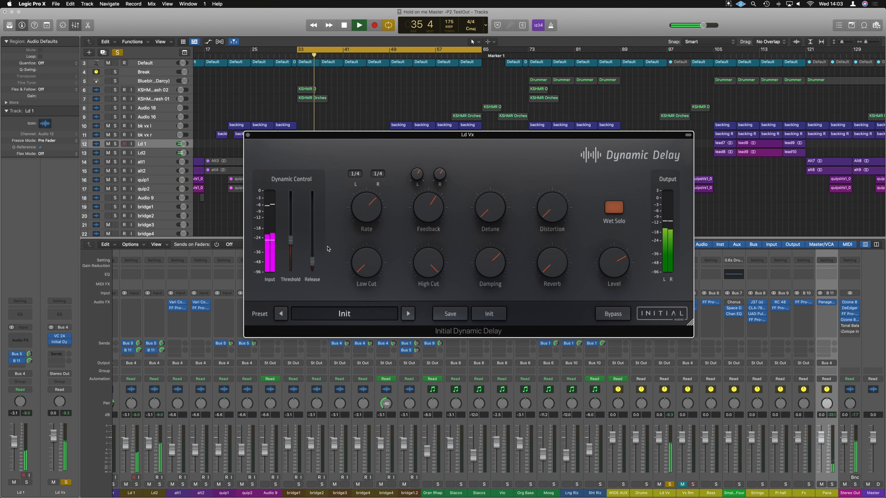
drag(312, 261, 312, 214)
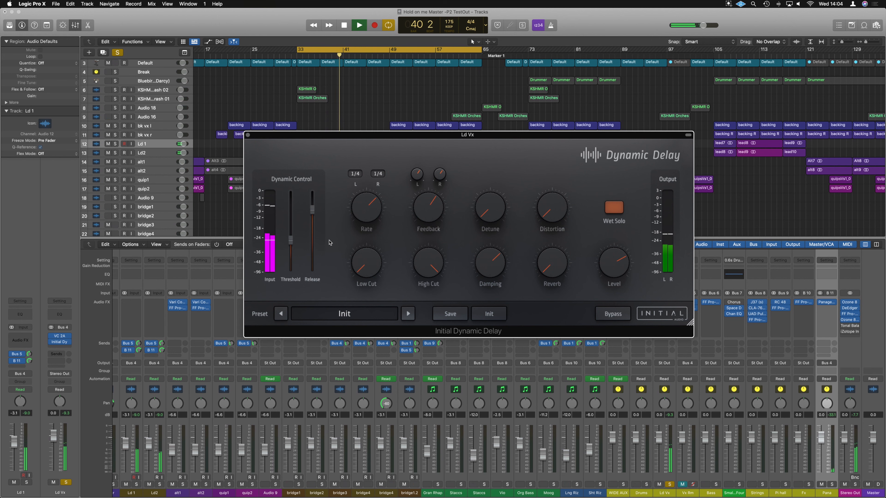
key(space)
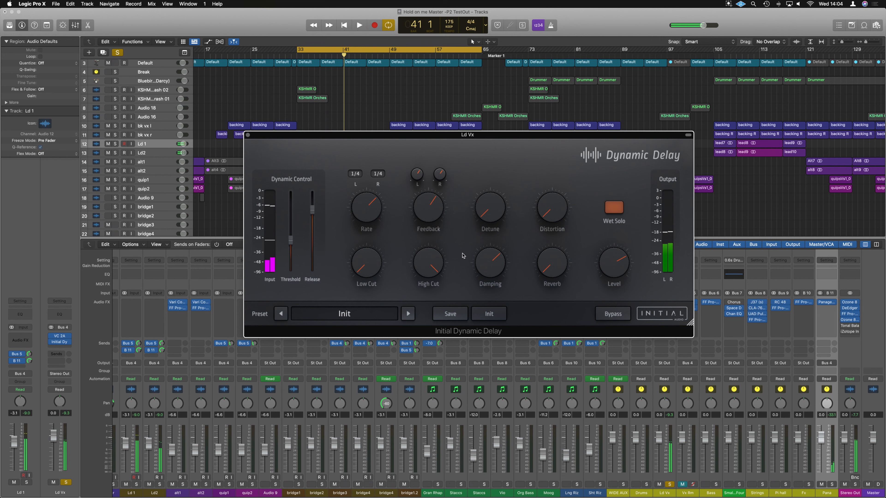
Raise the delay's Level slightly and Reverb to just past halfway, and audition the wet signal.
mouse_move(617, 264)
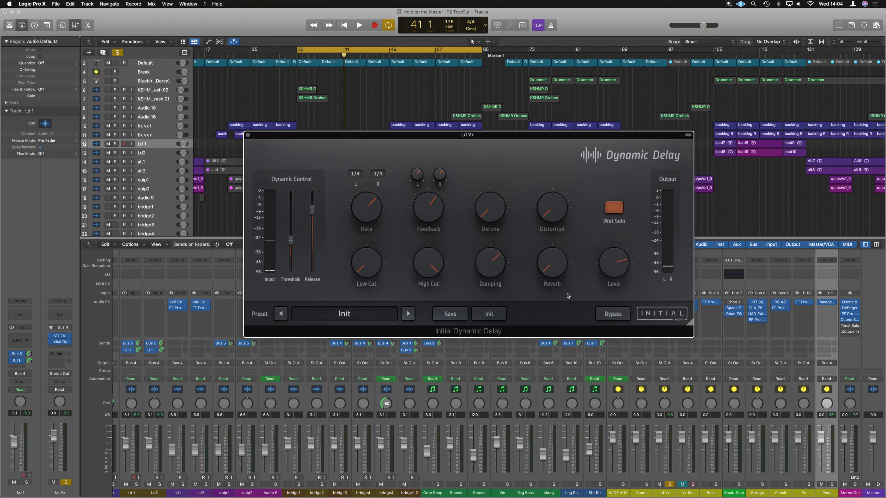
drag(555, 271, 561, 221)
key(space)
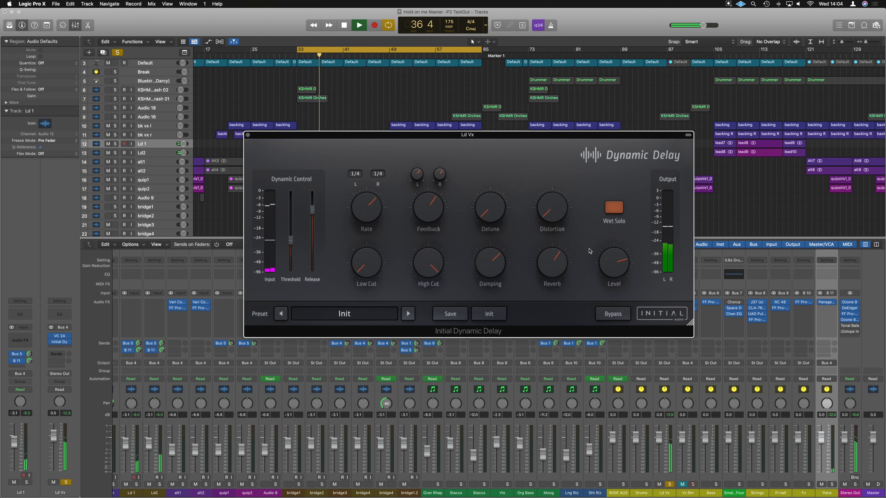
key(space)
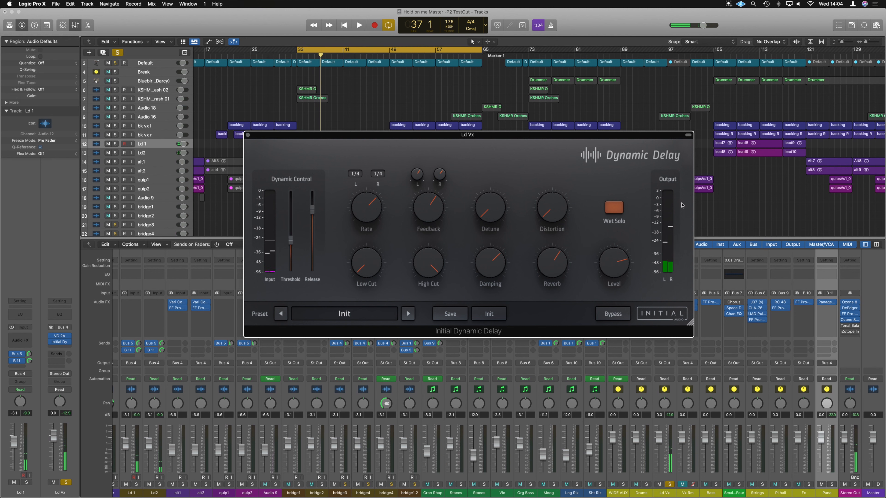
Turn off Wet Solo and the Ld Vx solo, and play the full mix with the cycle range shortened to bars 33–49.
click(608, 208)
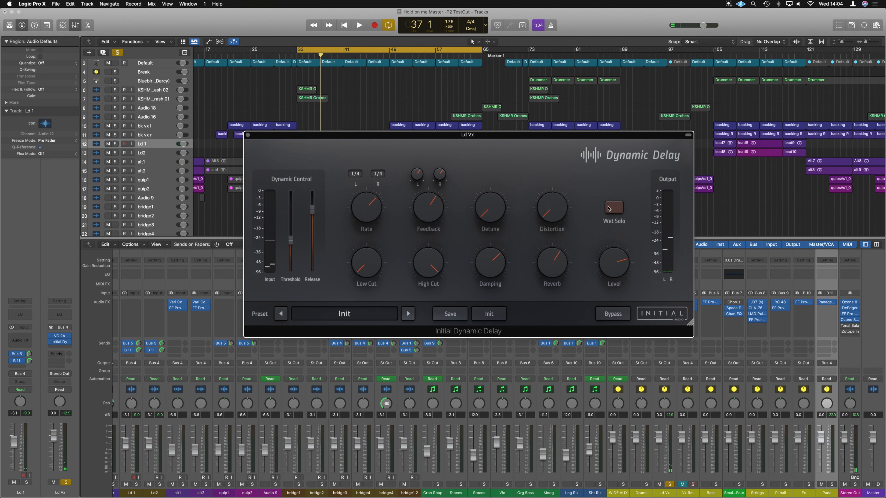
click(670, 485)
key(space)
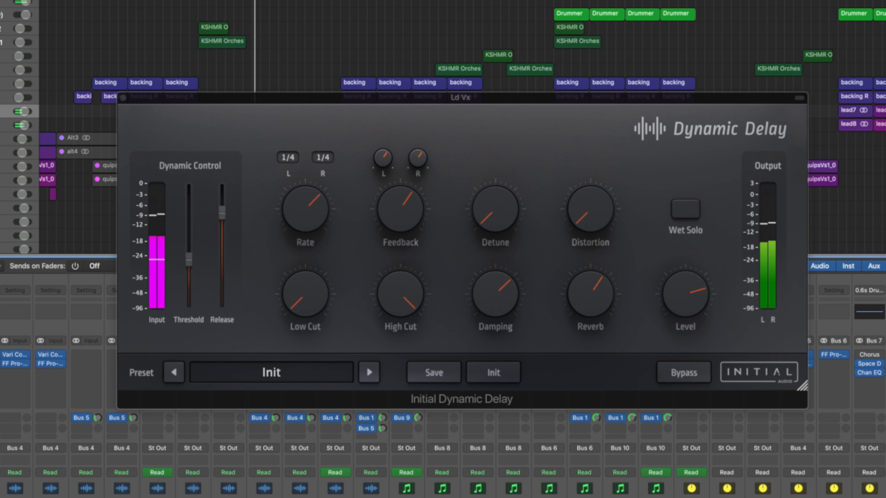
drag(483, 1, 341, 0)
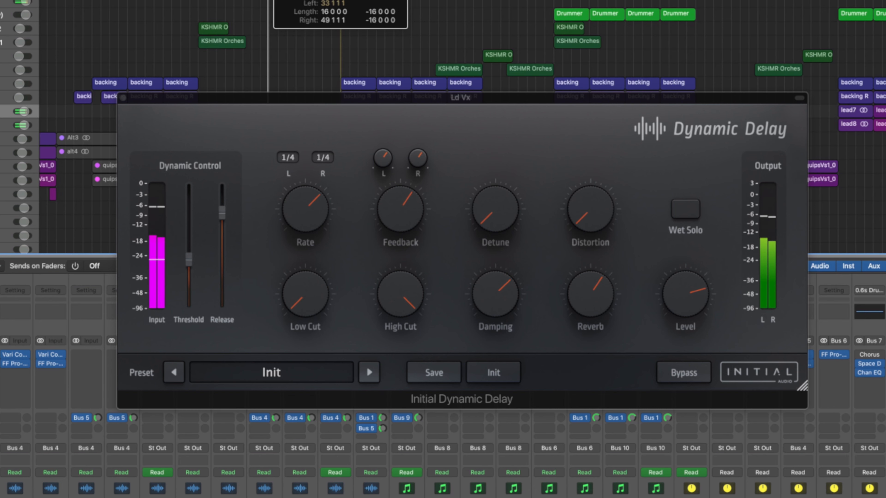
Compare the Threshold at 0 dB and -29.80 dB during playback, and set it to -23.69 dB.
mouse_move(188, 261)
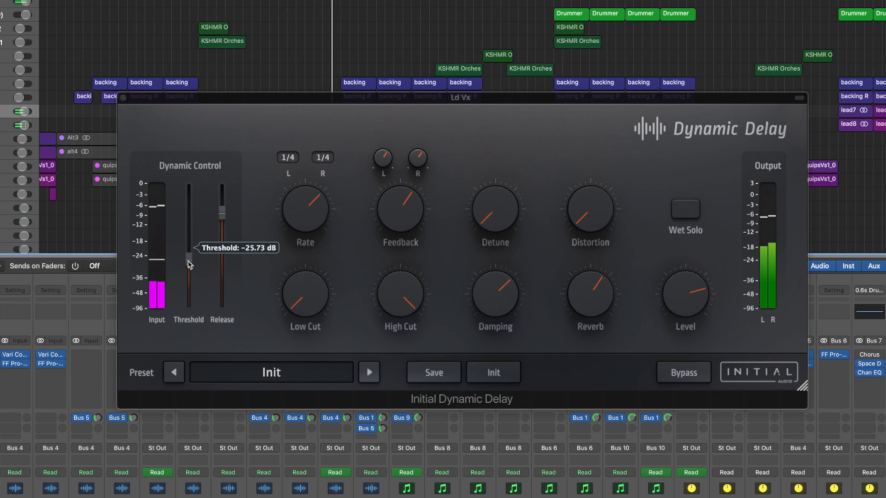
drag(188, 260, 186, 186)
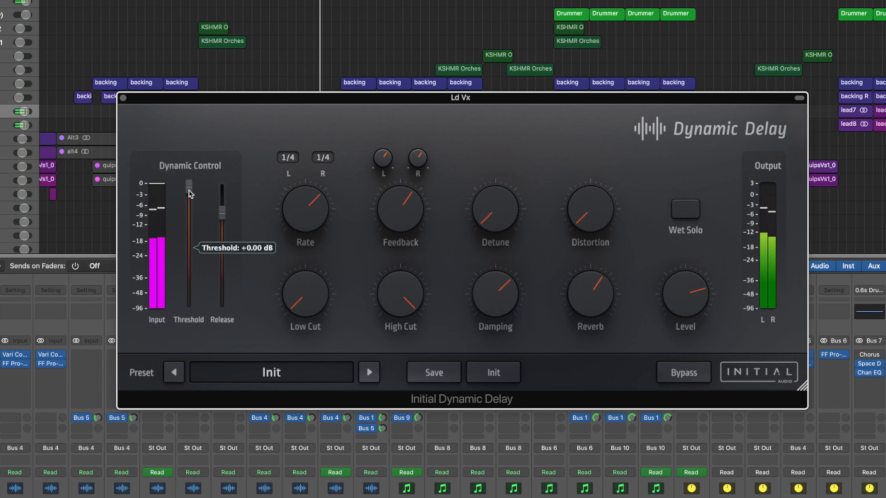
drag(189, 190, 187, 266)
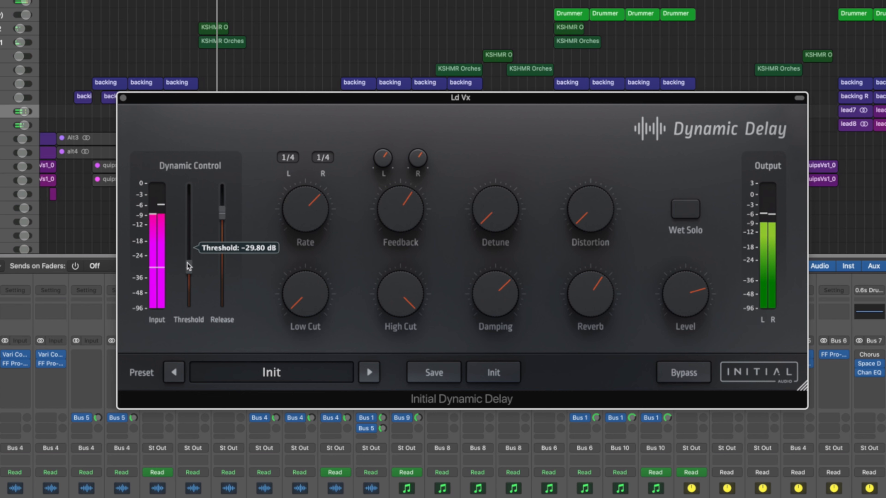
drag(187, 262, 191, 258)
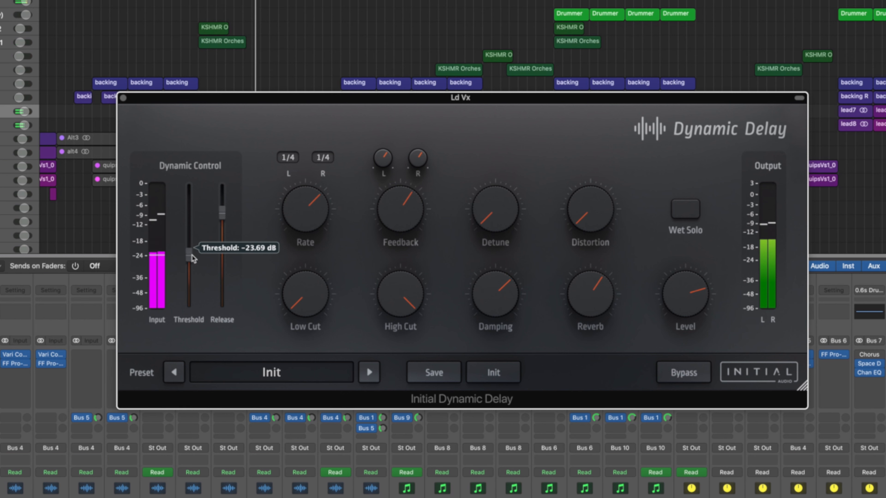